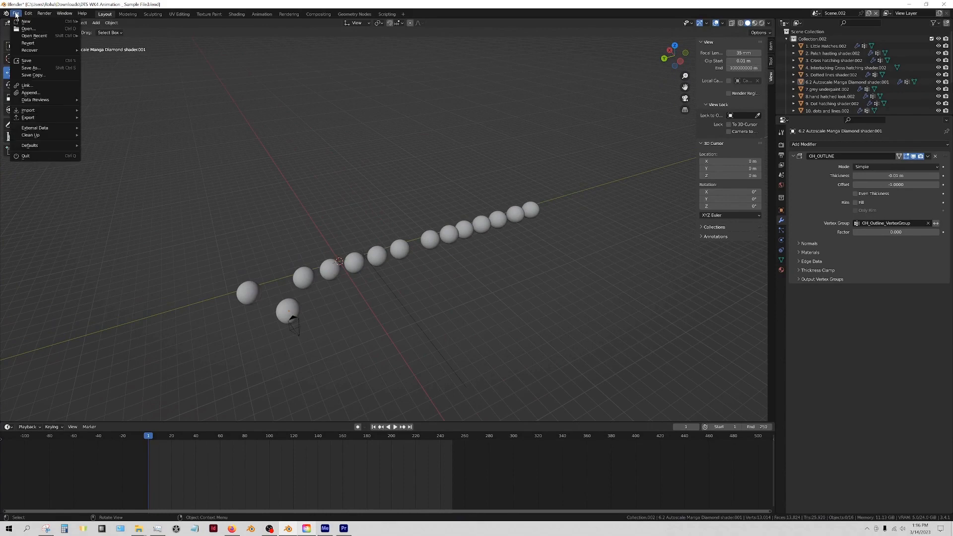
Append the Scene data-block from the SimpleToonShader1 blend file in the Downloads folder.
click(25, 91)
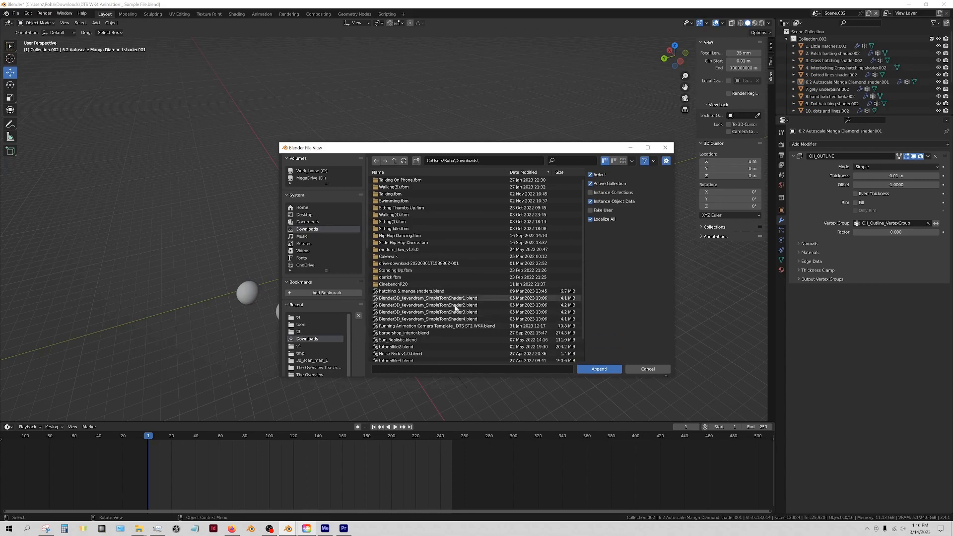
click(434, 301)
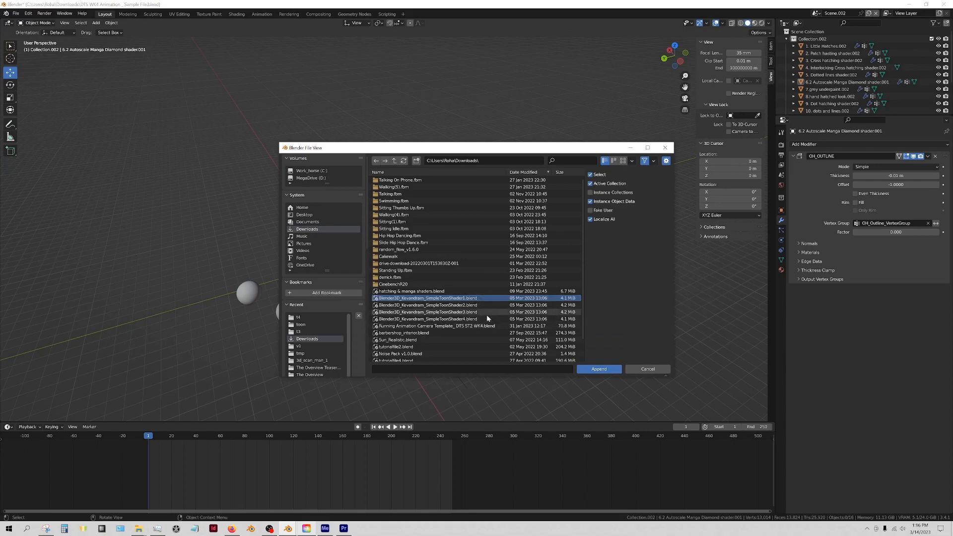
click(596, 370)
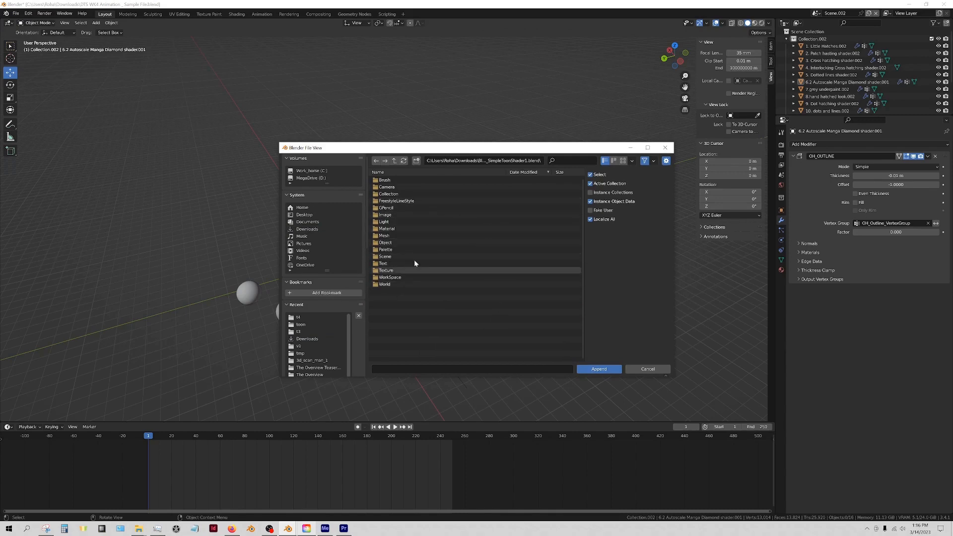
click(393, 257)
click(397, 181)
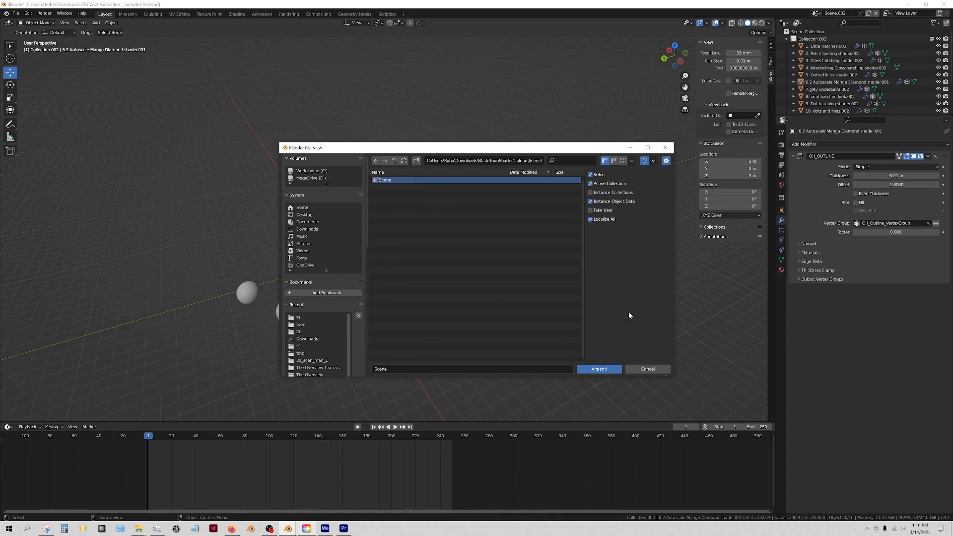
click(608, 370)
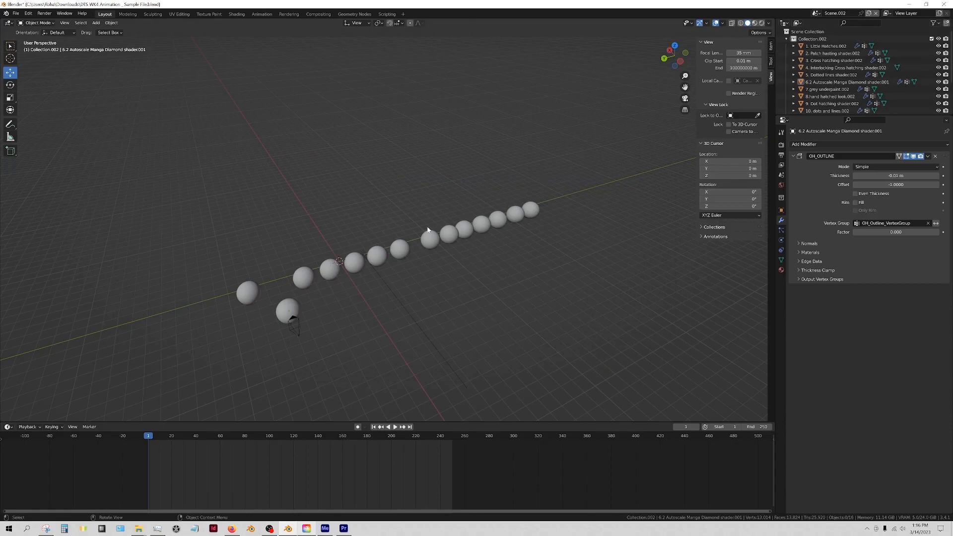
Switch to Scene.004 and display the Wild lettering in rendered viewport shading.
click(816, 13)
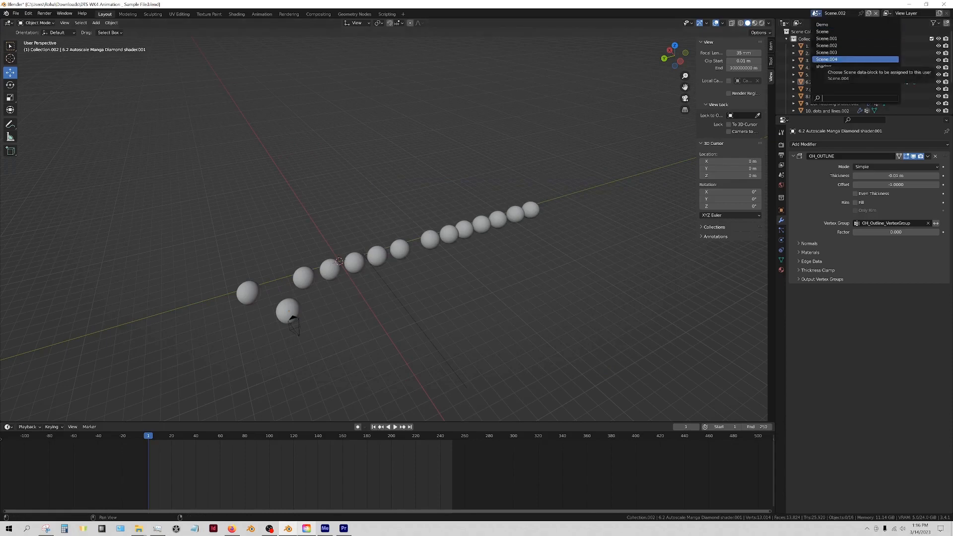
click(834, 60)
middle_drag(419, 207, 325, 124)
middle_drag(436, 185, 481, 289)
click(761, 23)
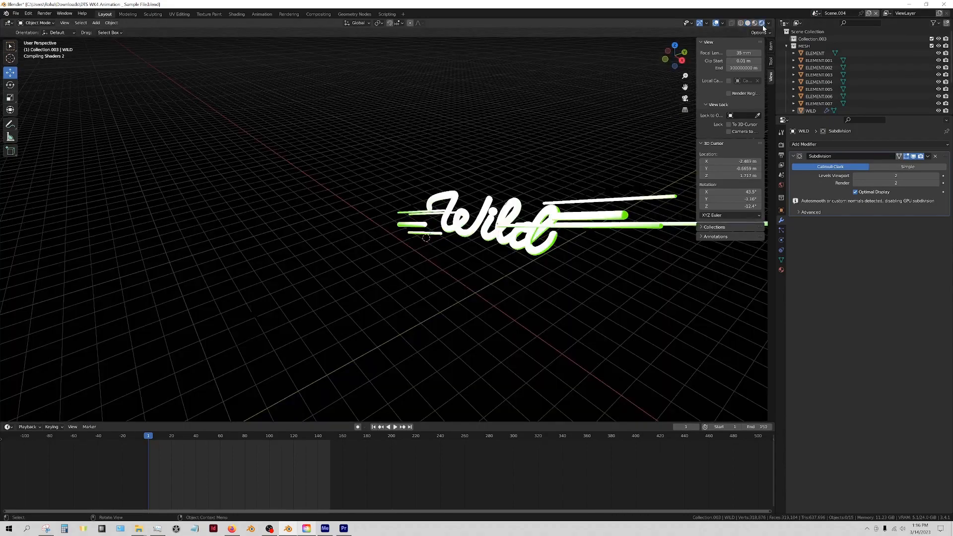
mouse_move(437, 257)
middle_down()
mouse_move(417, 268)
mouse_move(421, 197)
middle_up()
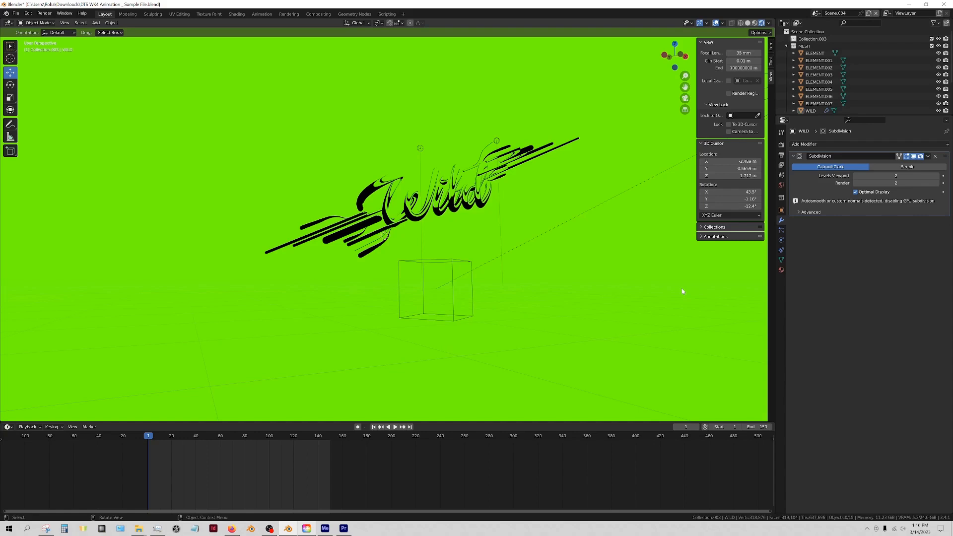
Select the WILD lettering and enlarge the Outliner to show the contents of the SCENE ELEMENTS collection.
click(469, 202)
middle_drag(392, 317, 329, 350)
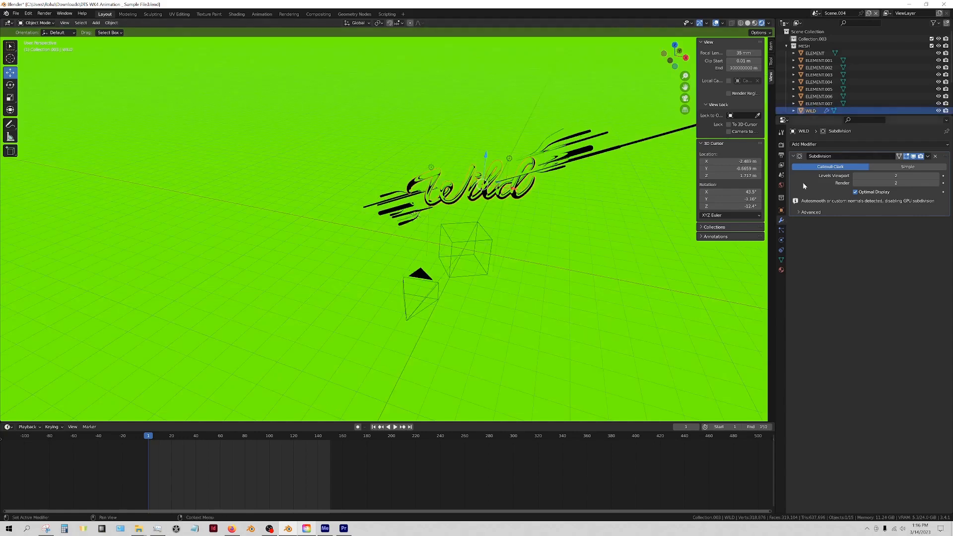
drag(824, 116, 825, 168)
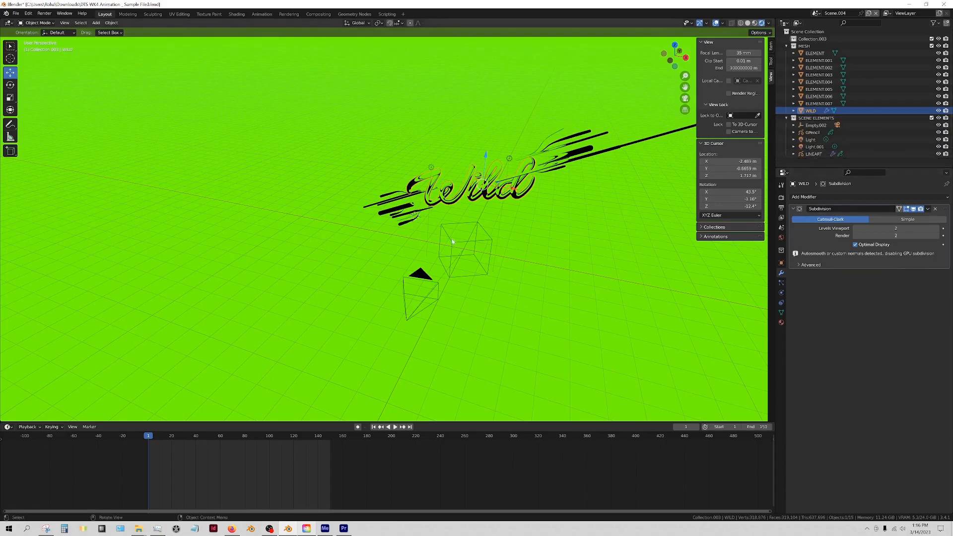
Replace the timeline with an enlarged Shader Editor showing the lettering's Simple Toon Shader 1 nodes.
click(8, 427)
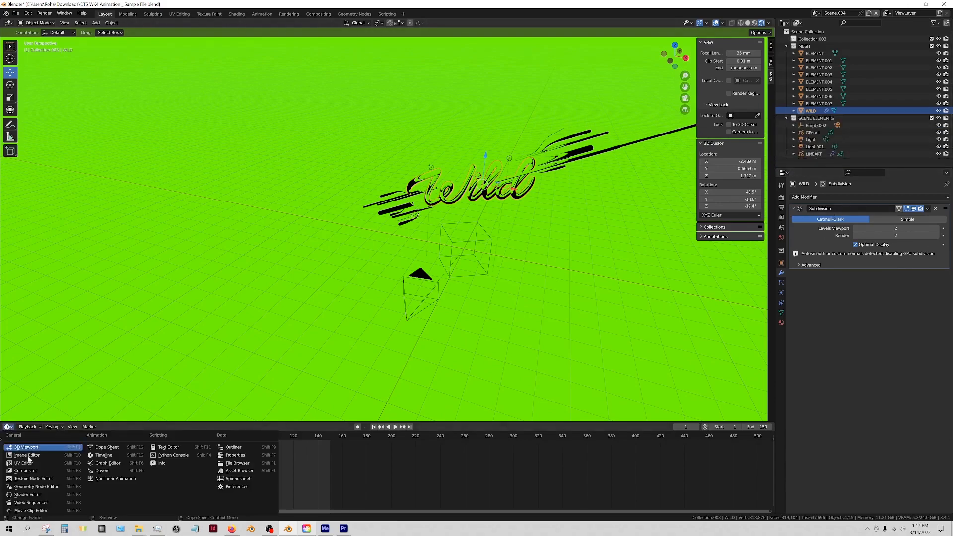
click(30, 494)
drag(501, 422, 500, 309)
scroll(467, 324, up, 3)
middle_drag(466, 324, 396, 342)
middle_drag(481, 198, 365, 273)
scroll(388, 240, up, 4)
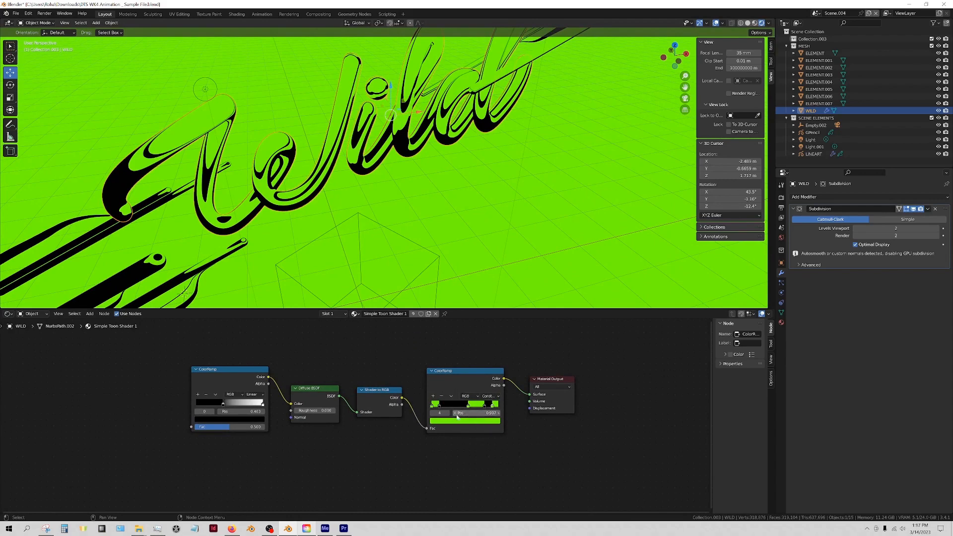
Move Light.001 beside the Wild lettering to about X -1.03 m, Y -2.27 m to shift the toon shading.
mouse_move(398, 208)
middle_down()
mouse_move(419, 194)
mouse_move(366, 190)
mouse_move(392, 198)
middle_up()
click(221, 76)
middle_drag(221, 76, 287, 135)
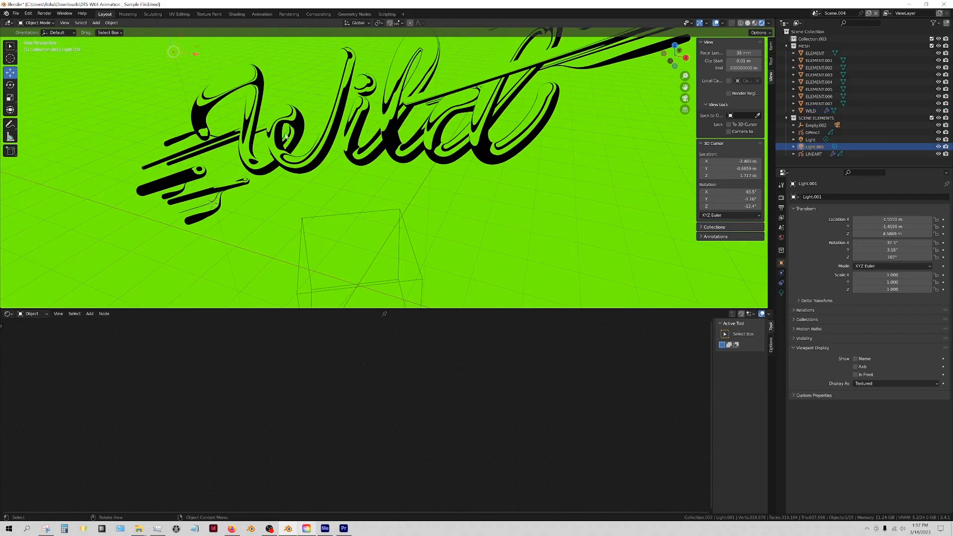
click(253, 93)
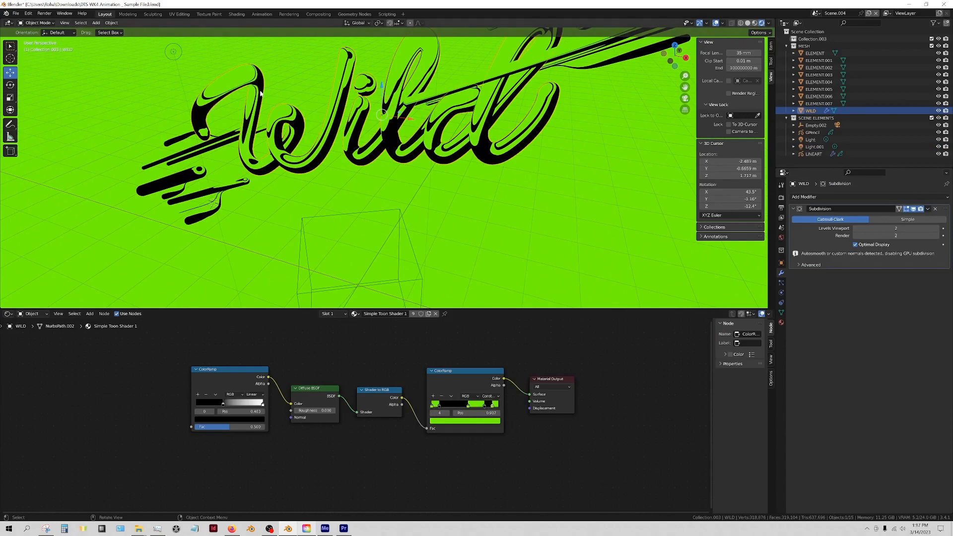
middle_drag(347, 173, 249, 94)
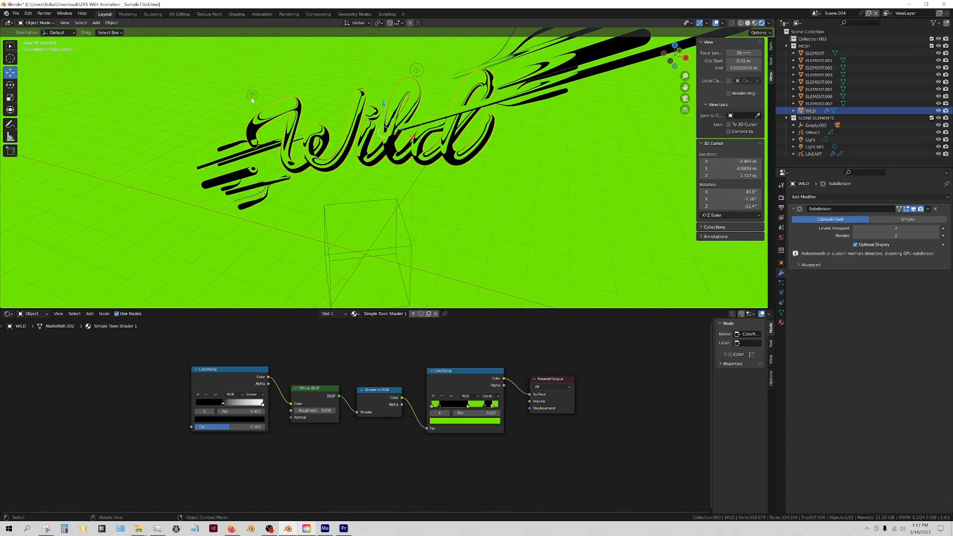
click(253, 97)
key(g)
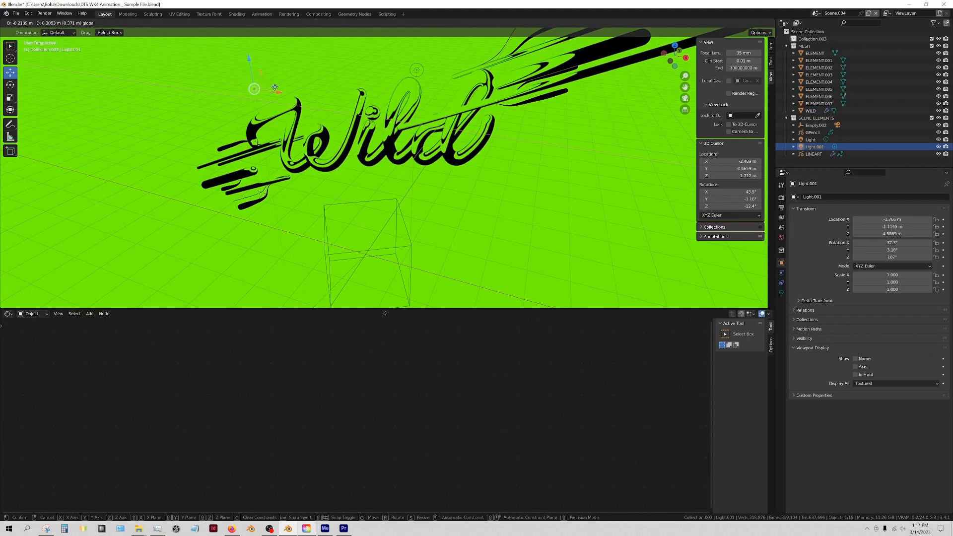
drag(270, 101, 269, 133)
scroll(343, 152, down, 3)
middle_drag(357, 157, 447, 159)
Switch to the Demo scene and bring its cubes and torus on the red floor into view.
click(816, 13)
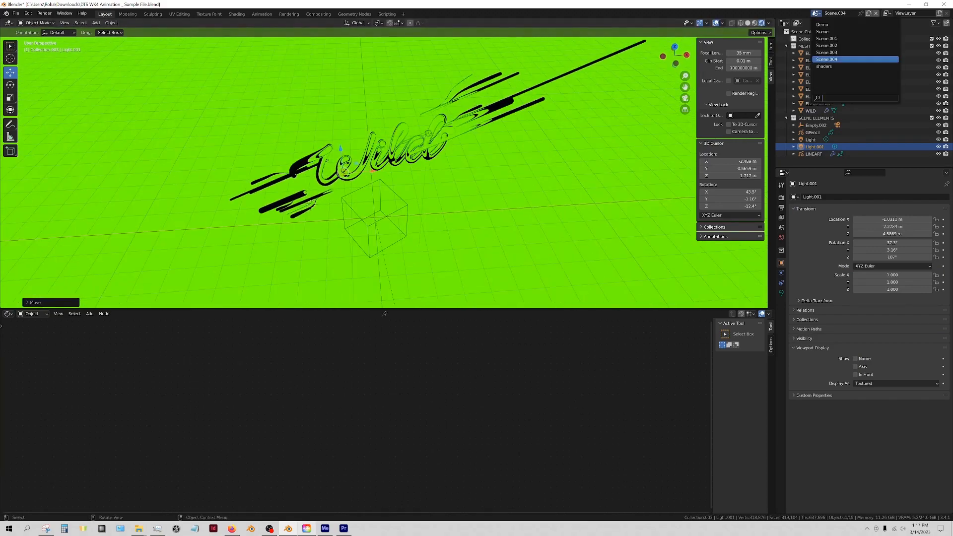
click(830, 26)
scroll(498, 158, down, 9)
middle_drag(456, 152, 480, 213)
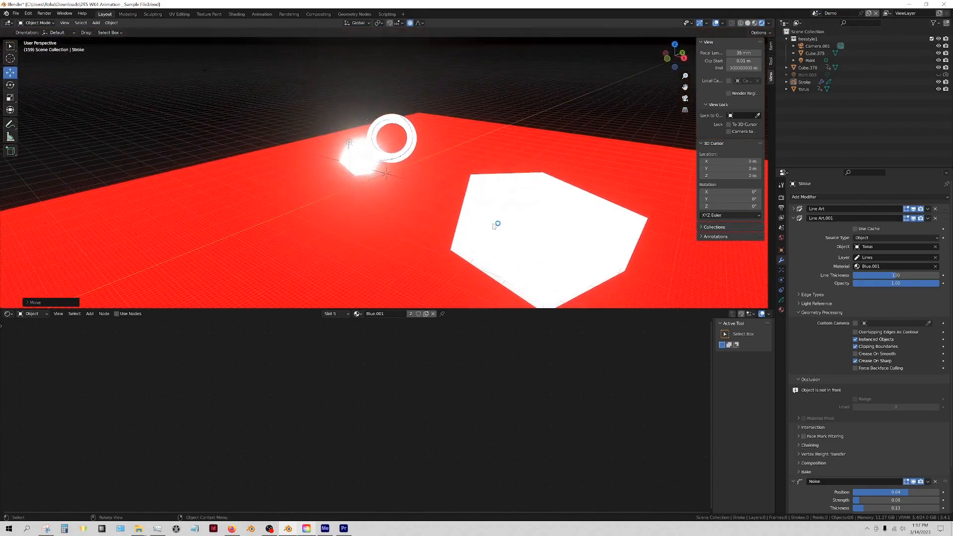
Assign the Simple Toon Shader 1 material to the large white cube, Cube.375.
click(506, 212)
click(356, 314)
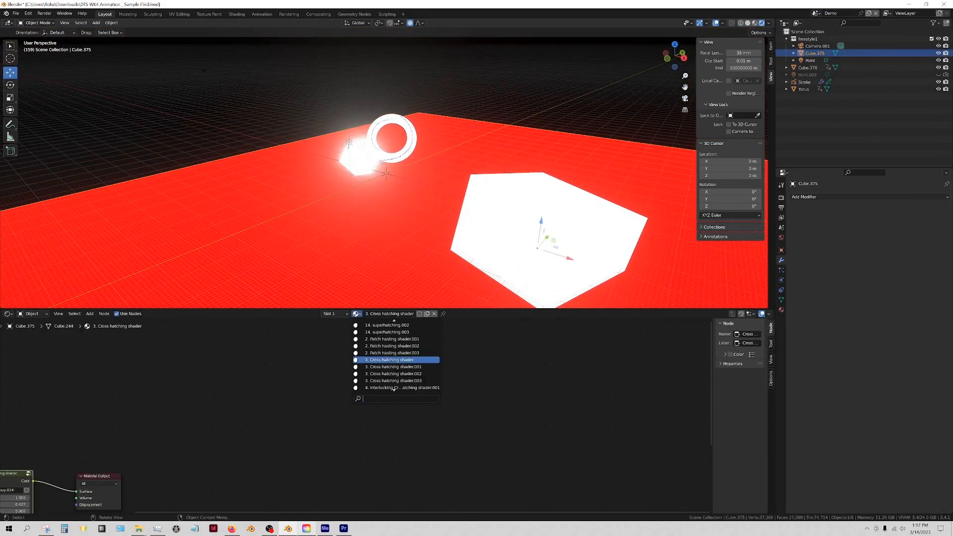
scroll(394, 388, down, 4)
scroll(394, 389, down, 5)
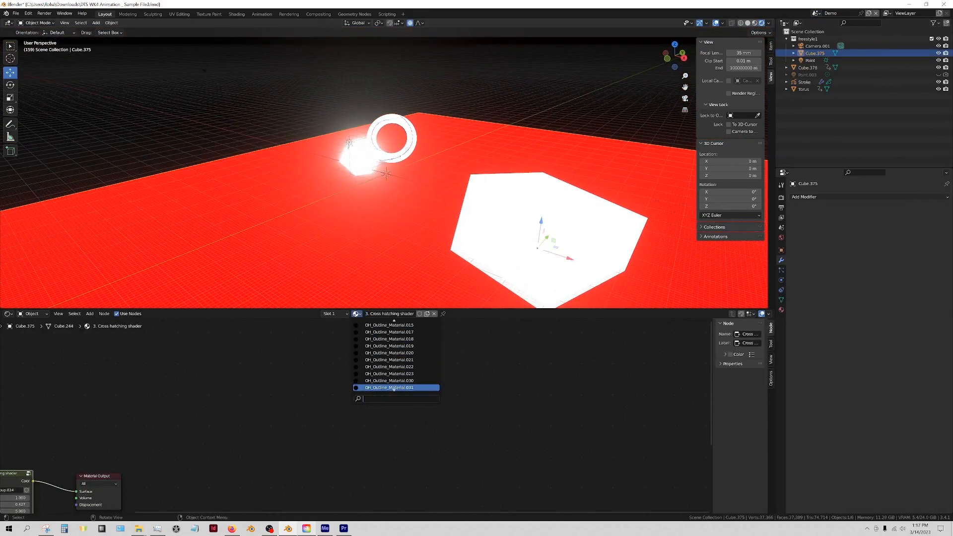
scroll(394, 389, down, 6)
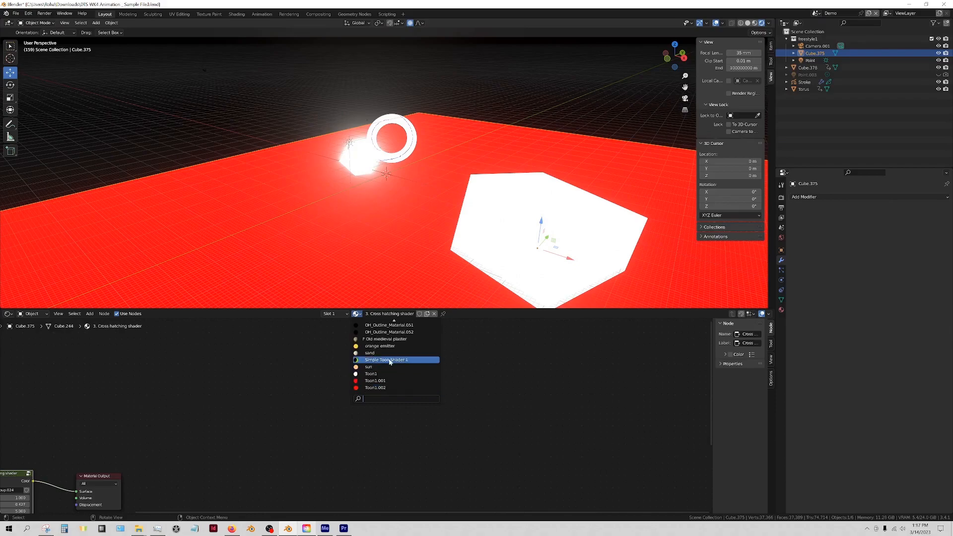
click(394, 359)
middle_drag(421, 216, 272, 199)
middle_drag(392, 278, 477, 119)
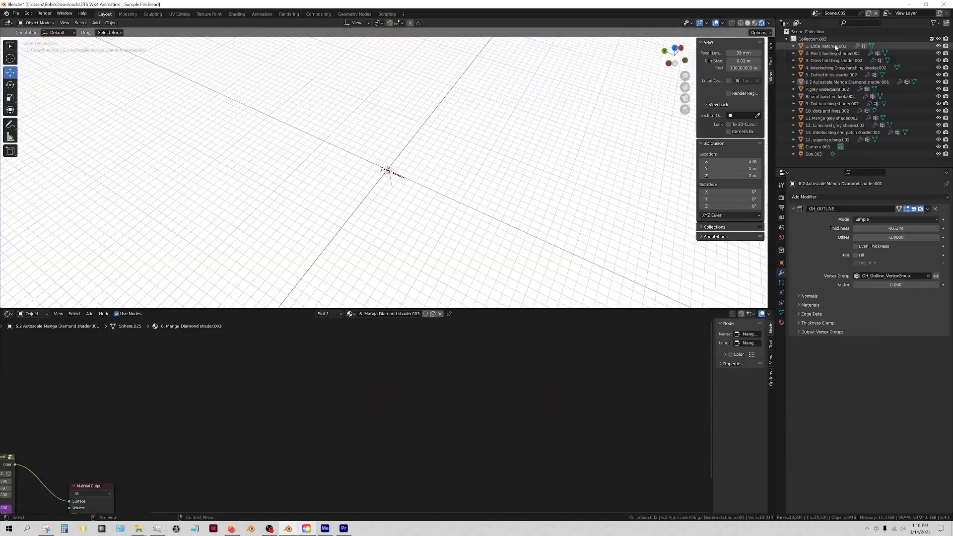
Enlarge the 3D viewport over the Shader Editor and examine the row of manga shader spheres in Scene.002.
scroll(338, 192, up, 10)
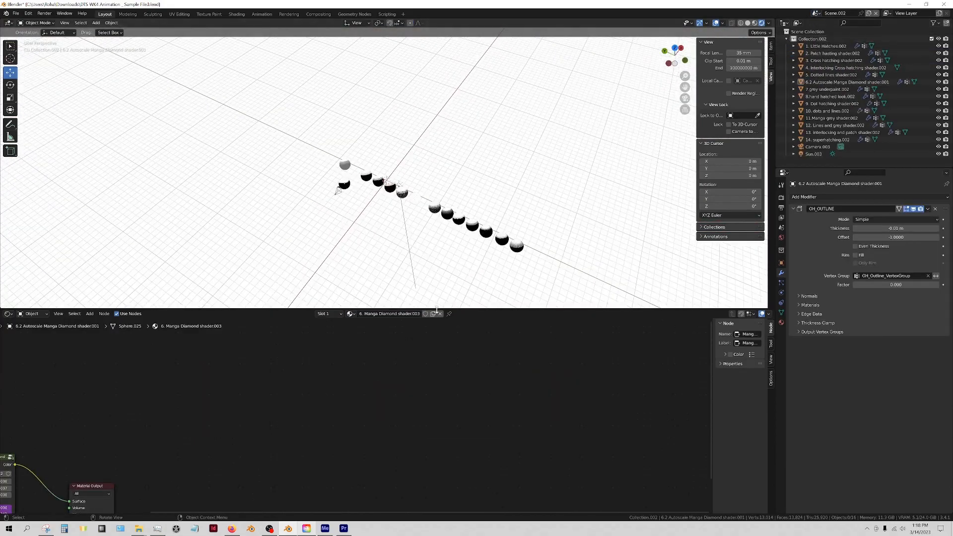
drag(437, 309, 435, 388)
middle_drag(376, 306, 394, 270)
scroll(392, 273, up, 6)
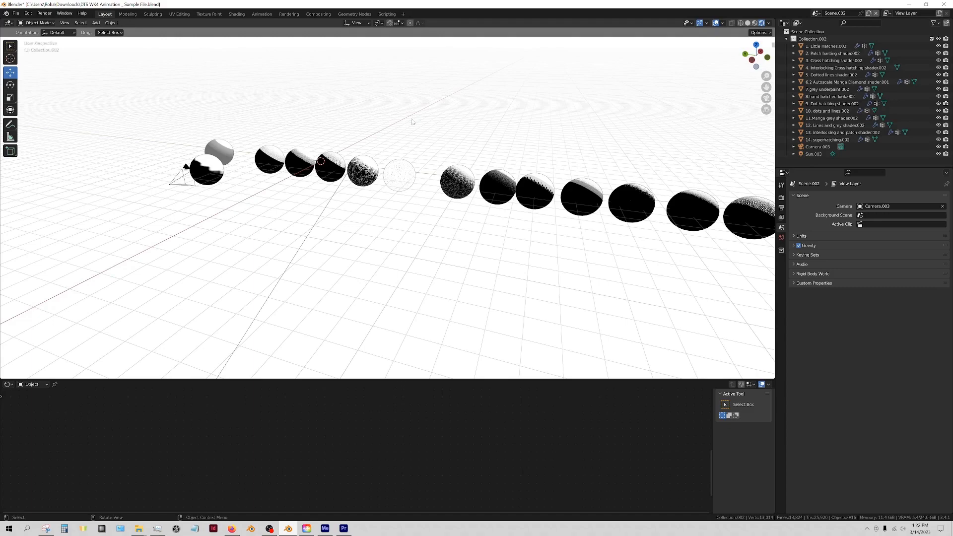
scroll(404, 219, up, 3)
mouse_move(384, 195)
middle_down()
mouse_move(393, 203)
mouse_move(387, 179)
middle_up()
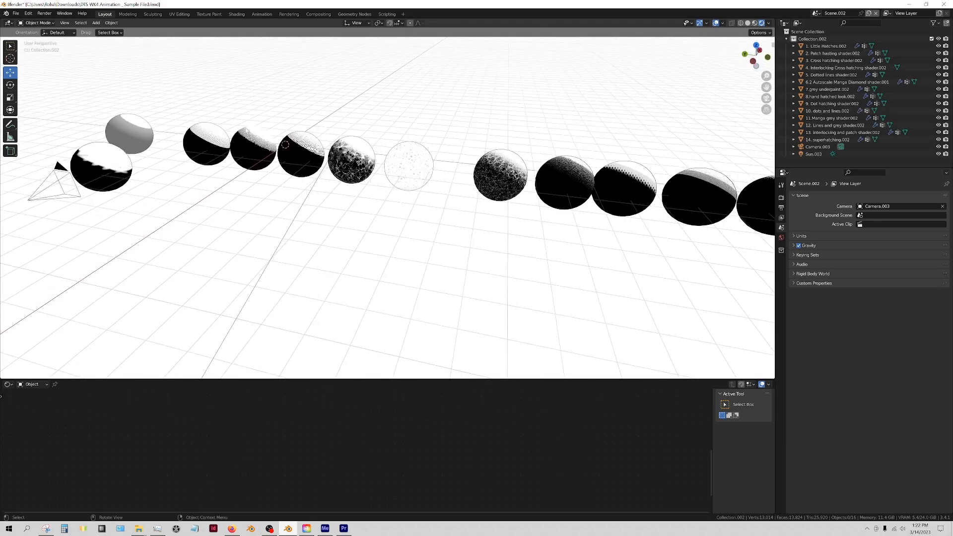
scroll(362, 240, down, 1)
middle_drag(362, 241, 356, 231)
scroll(355, 230, up, 1)
Add a Suzanne monkey mesh to the shader sphere scene.
click(119, 23)
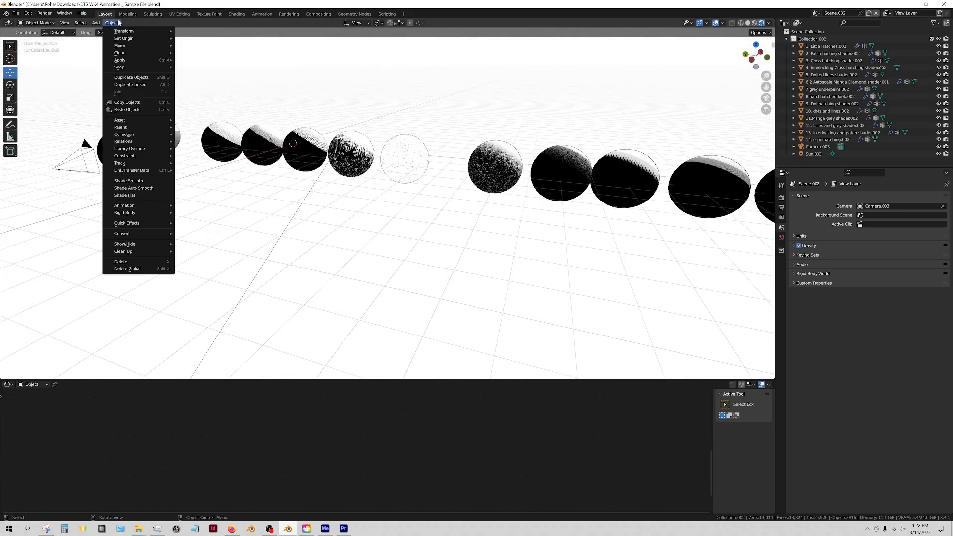
mouse_move(98, 24)
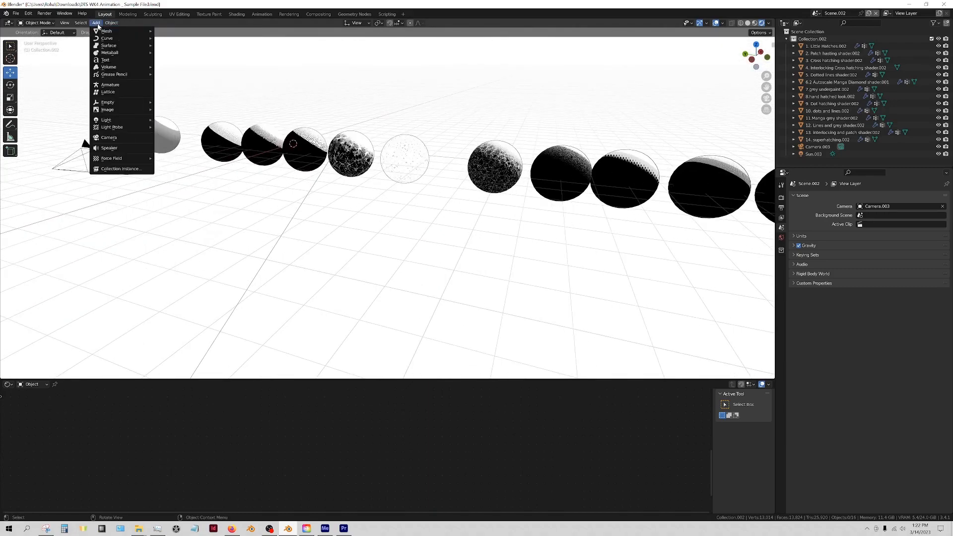
click(174, 99)
Move the monkey head clear of the spheres, placing it in front of the row near the Little Hatches sphere.
drag(286, 138, 362, 201)
middle_drag(362, 201, 386, 221)
scroll(385, 222, up, 4)
drag(289, 187, 397, 221)
middle_drag(397, 221, 358, 228)
middle_drag(257, 198, 238, 249)
drag(238, 246, 337, 266)
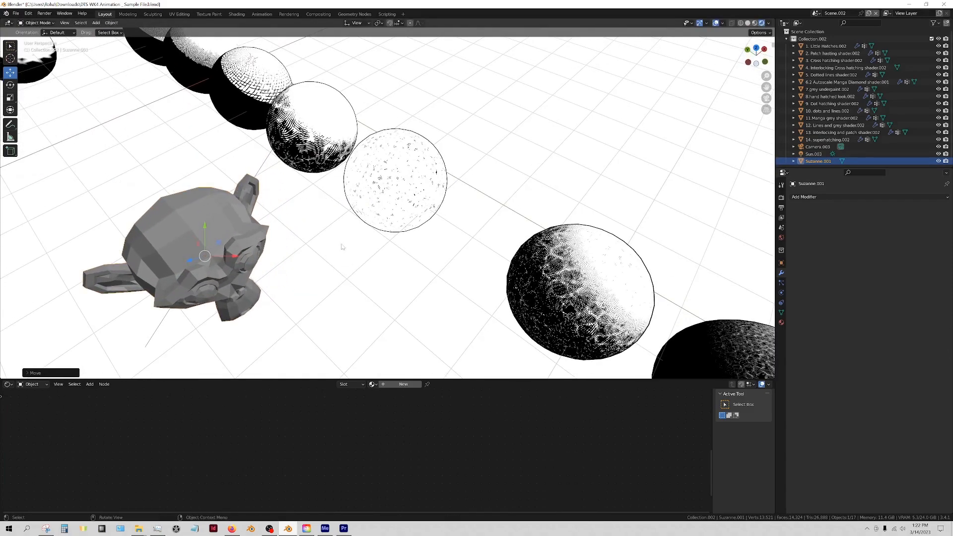
Check the dotted hatch sphere's material, and assign the same 1. Little Hatches.003 material to the monkey head.
middle_drag(271, 209, 405, 187)
click(404, 187)
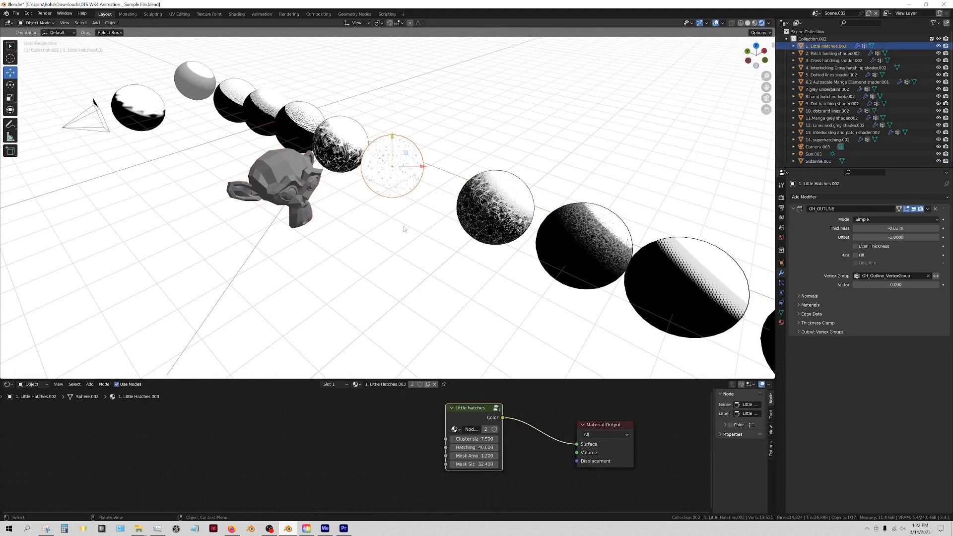
click(285, 185)
click(357, 384)
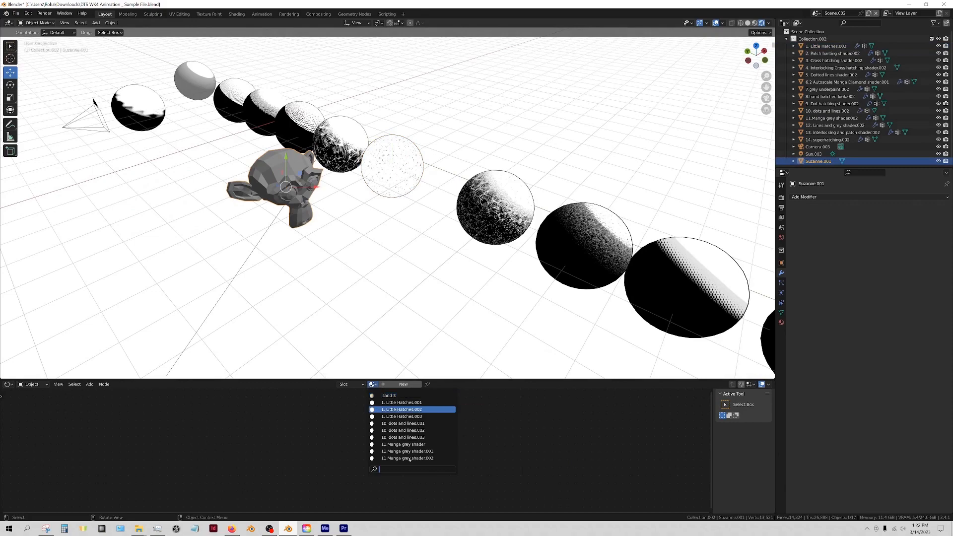
click(392, 409)
click(315, 282)
middle_drag(315, 282, 342, 308)
scroll(334, 302, up, 4)
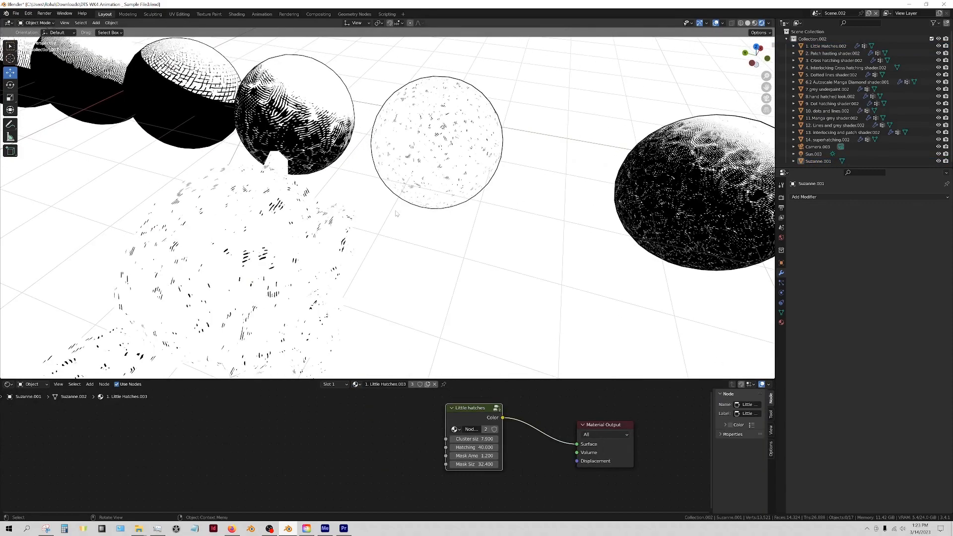
scroll(418, 161, down, 3)
middle_drag(418, 161, 419, 126)
Compare the material slots of the monkey head with those of the Little Hatches sphere.
click(346, 154)
middle_drag(346, 153, 335, 178)
click(781, 322)
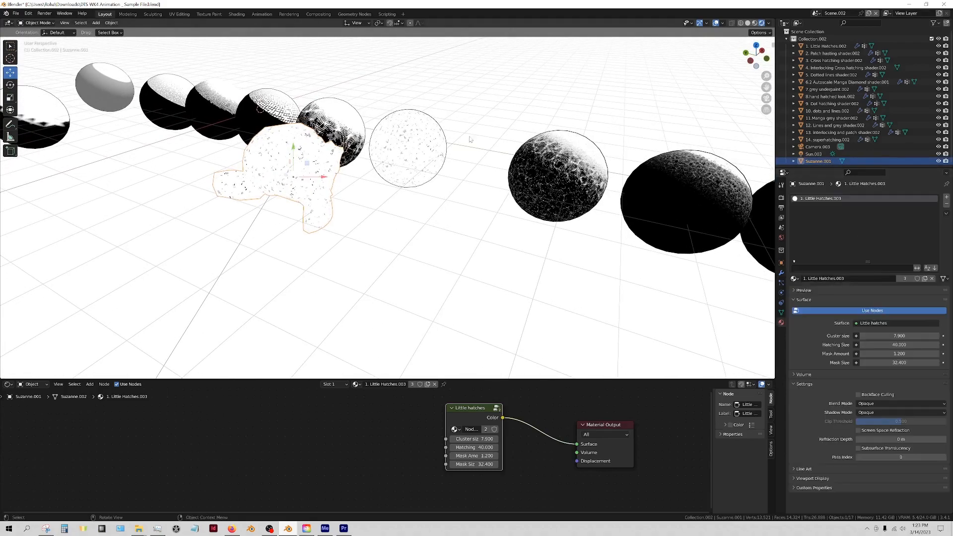
click(419, 165)
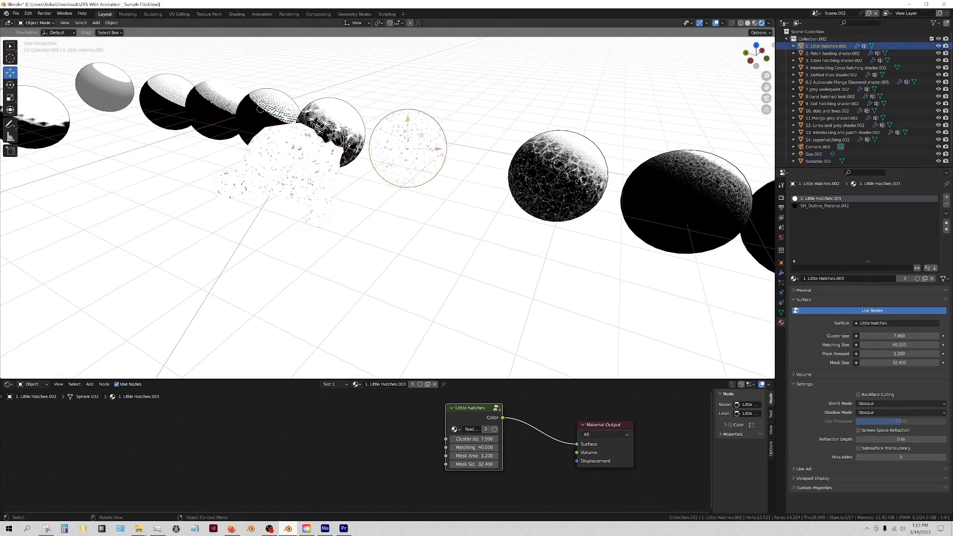
Add a second material slot to the monkey head and assign OH_Outline_Material.042 to it.
click(317, 200)
click(947, 198)
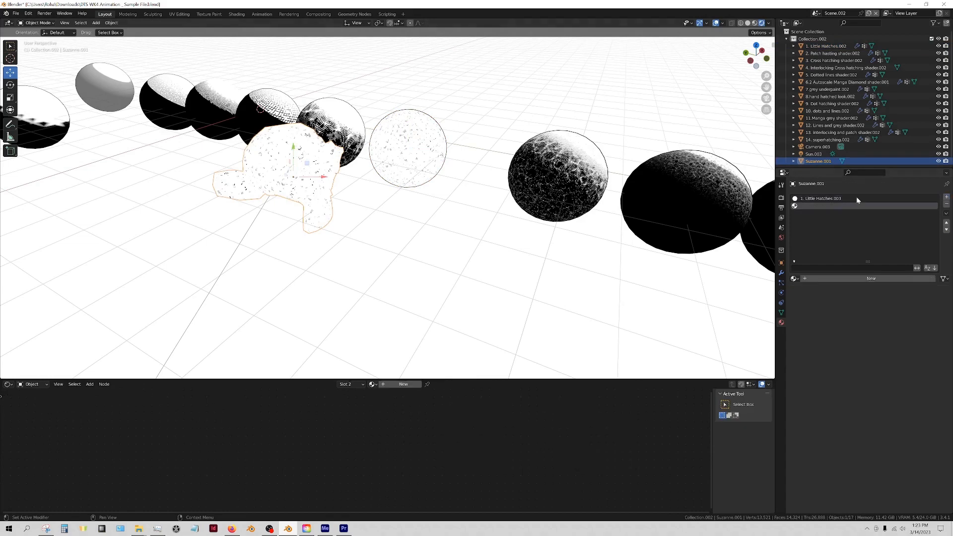
click(400, 145)
click(298, 189)
click(795, 278)
scroll(834, 348, down, 10)
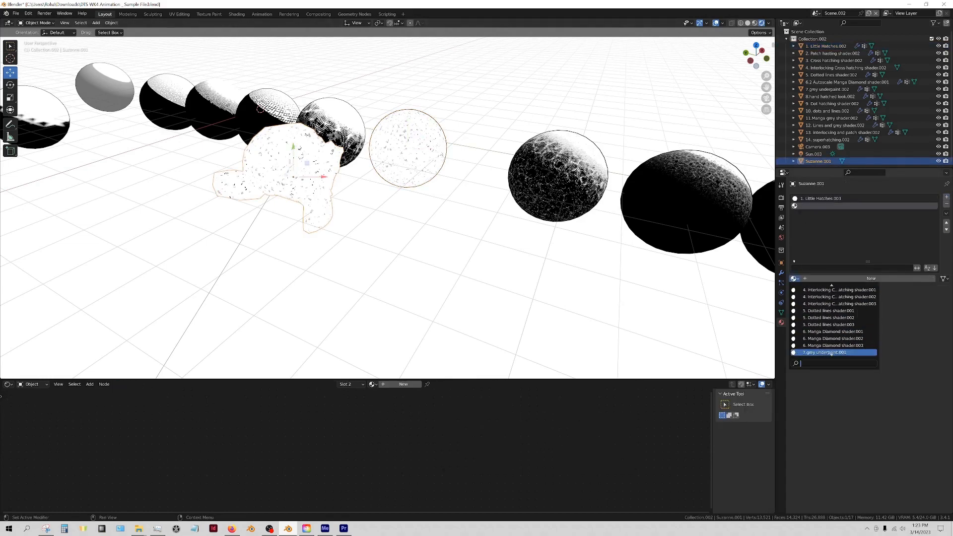
scroll(832, 354, down, 15)
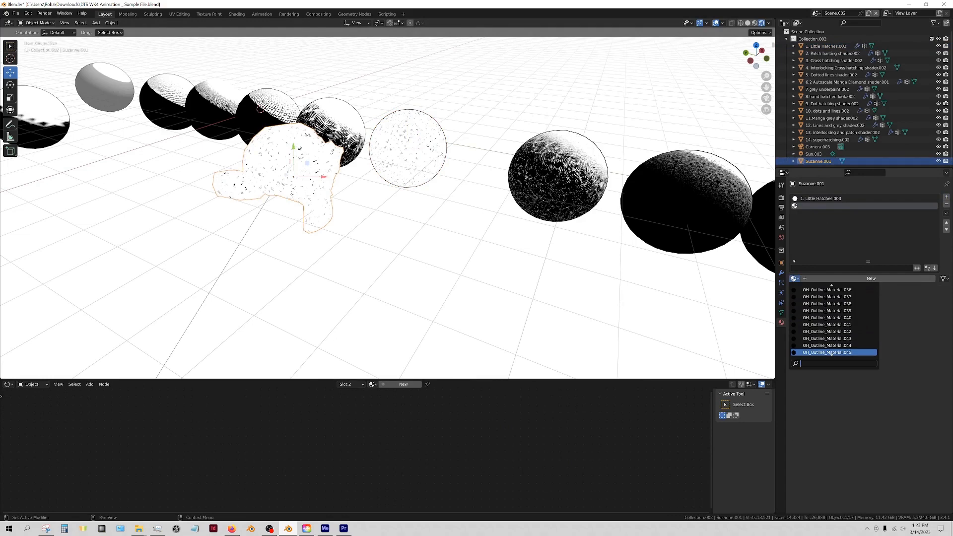
scroll(832, 354, up, 3)
click(840, 333)
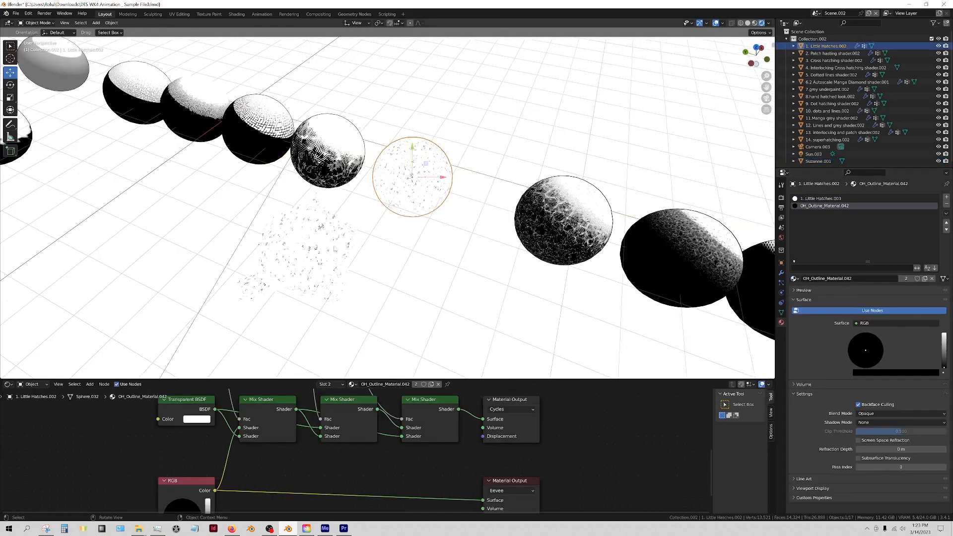
Compare the monkey head's outline material with the Little Hatches sphere's, and inspect the sphere's OH_OUTLINE modifier.
click(331, 230)
key(alt+a)
click(304, 258)
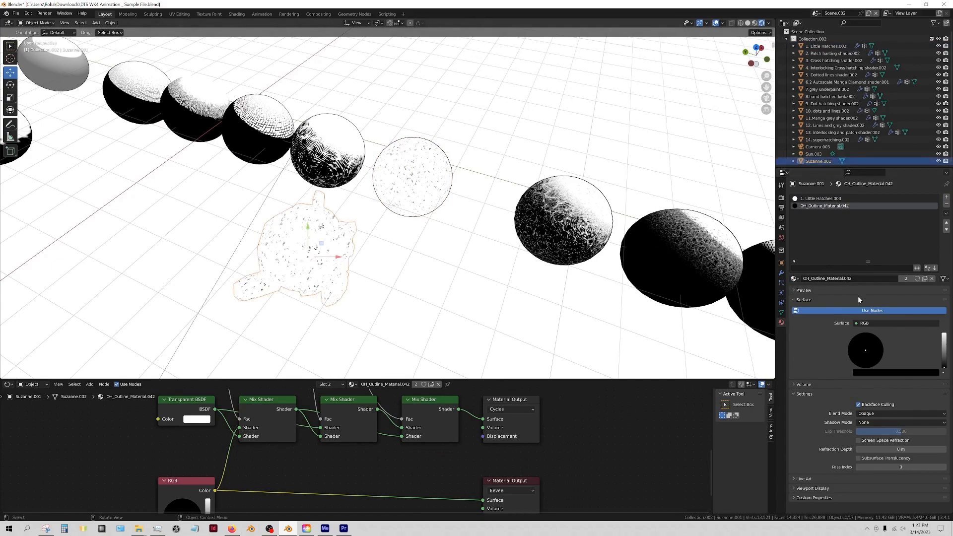
click(782, 273)
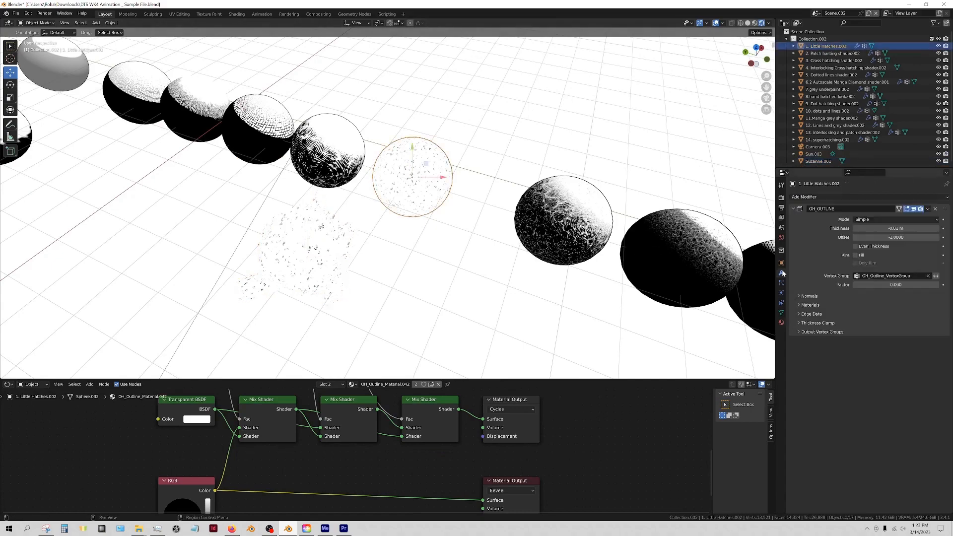
mouse_move(377, 221)
middle_down()
mouse_move(360, 204)
mouse_move(375, 206)
middle_up()
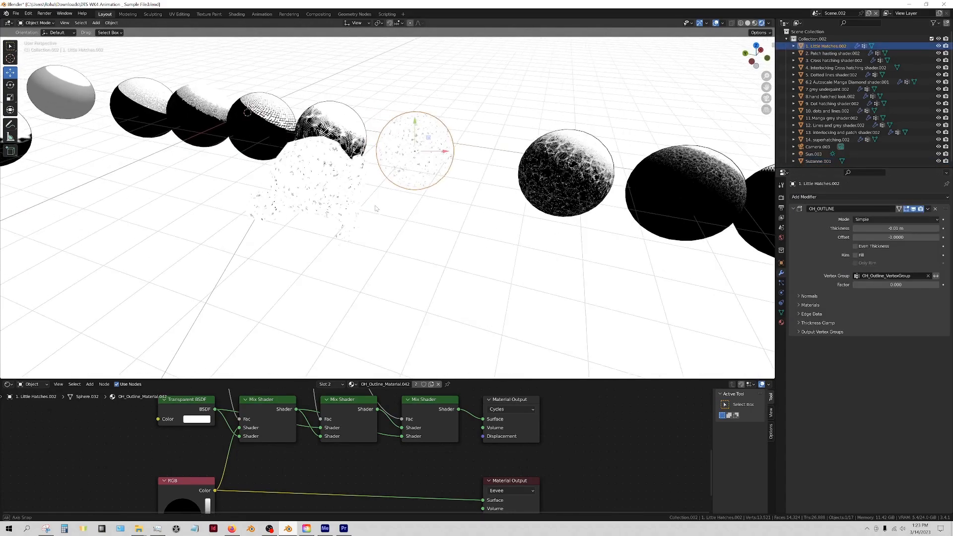
Copy the modifiers from the Little Hatches sphere to the monkey head.
click(313, 187)
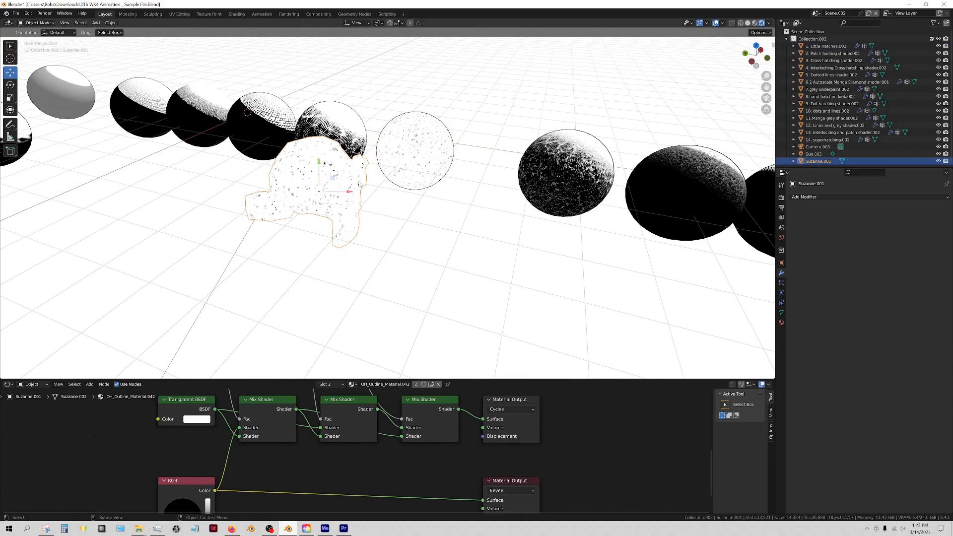
shift+click(429, 151)
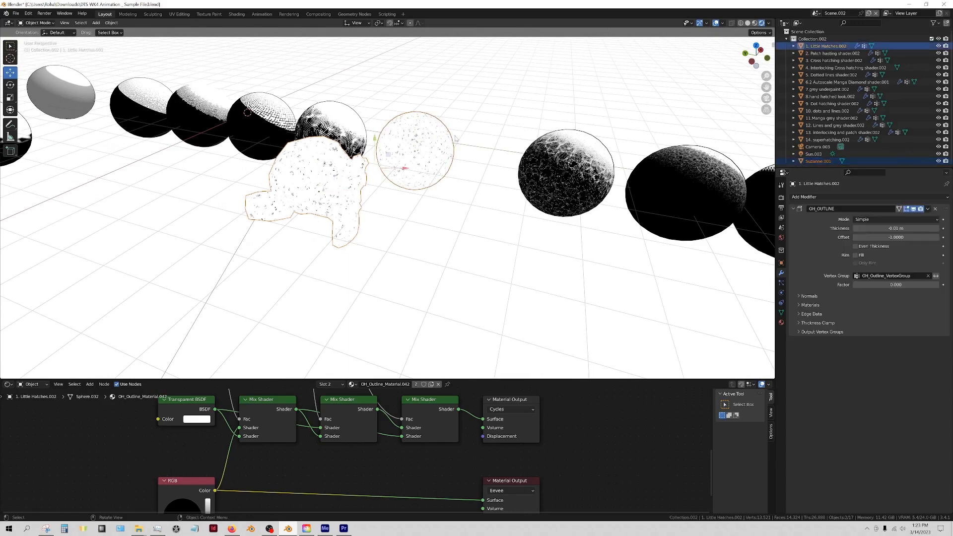
click(110, 23)
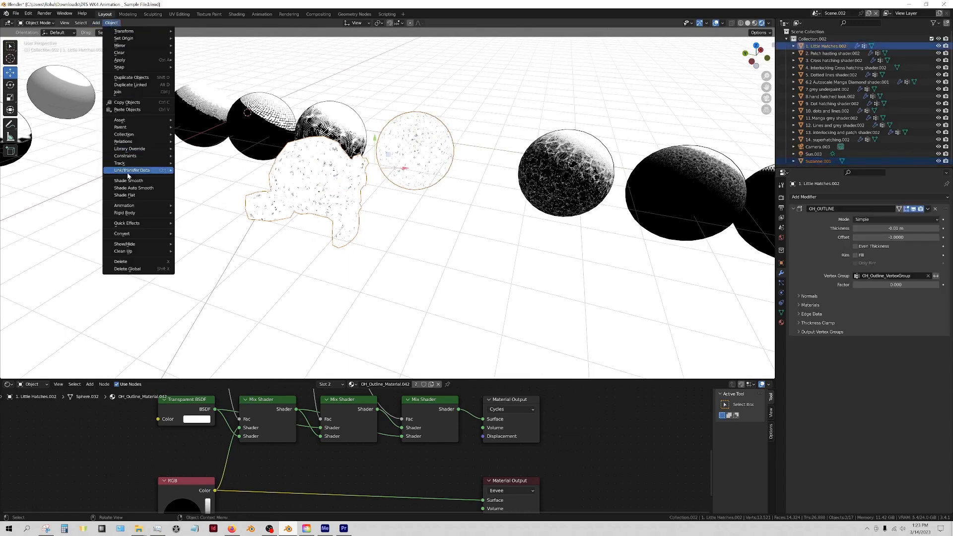
mouse_move(132, 171)
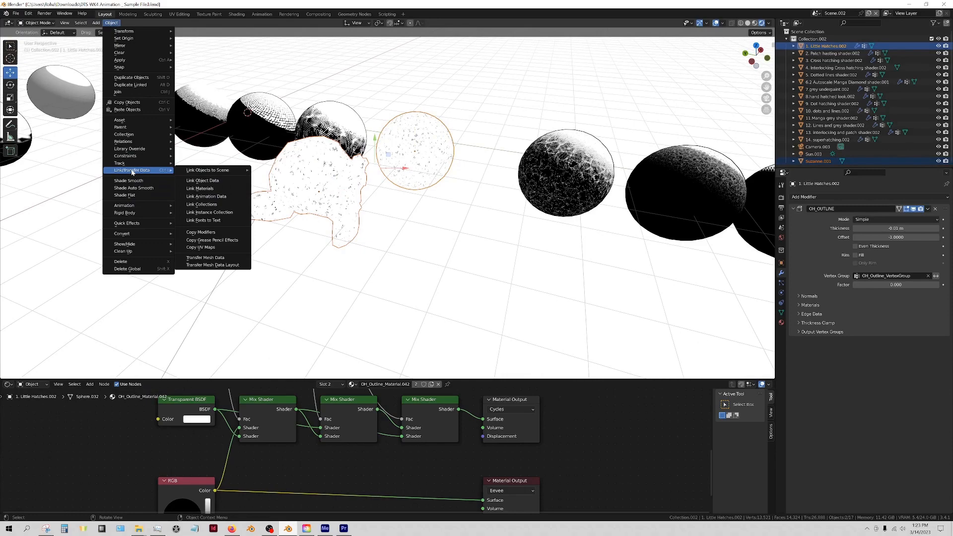
click(218, 234)
click(456, 226)
Move the monkey head along the X axis, farther away from the Little Hatches sphere.
middle_drag(457, 227, 437, 224)
scroll(437, 223, up, 3)
shift+middle_drag(357, 211, 409, 228)
scroll(451, 201, down, 3)
click(433, 206)
scroll(409, 228, down, 2)
drag(393, 199, 264, 199)
Clear the vertex group from the monkey head's OH_OUTLINE modifier.
click(301, 240)
middle_drag(323, 234, 358, 236)
scroll(375, 238, up, 5)
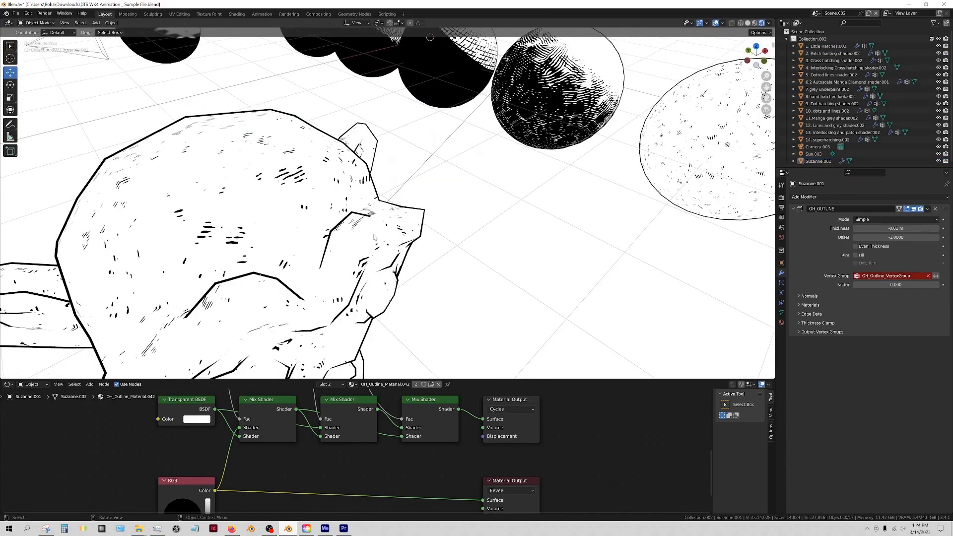
click(928, 275)
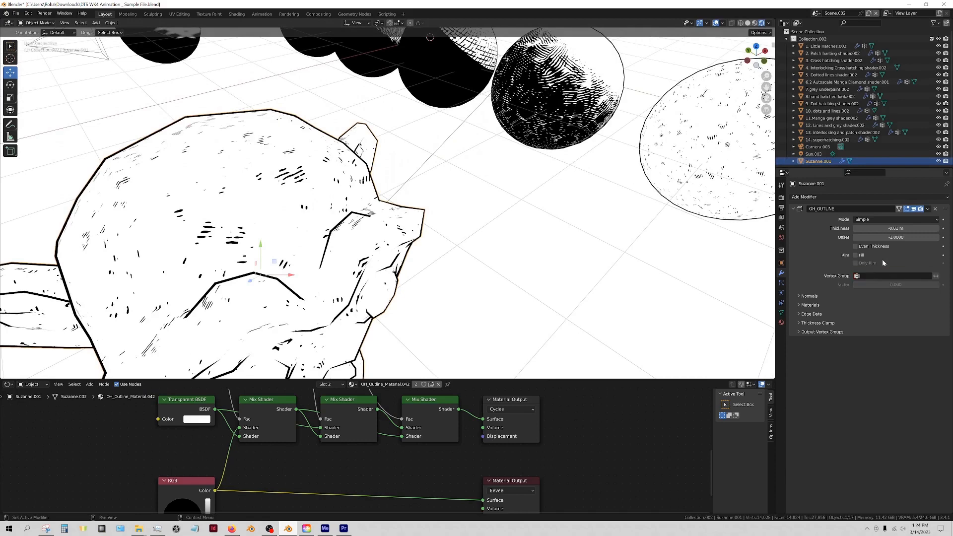
Thicken the monkey head's outline by setting the OH_OUTLINE modifier's thickness to -0.03 m.
scroll(355, 159, down, 5)
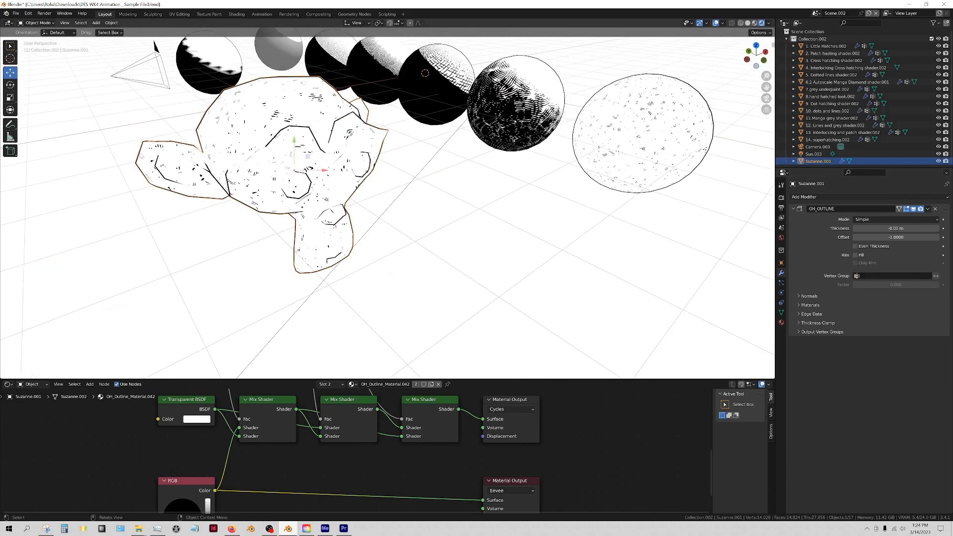
middle_drag(741, 220, 737, 227)
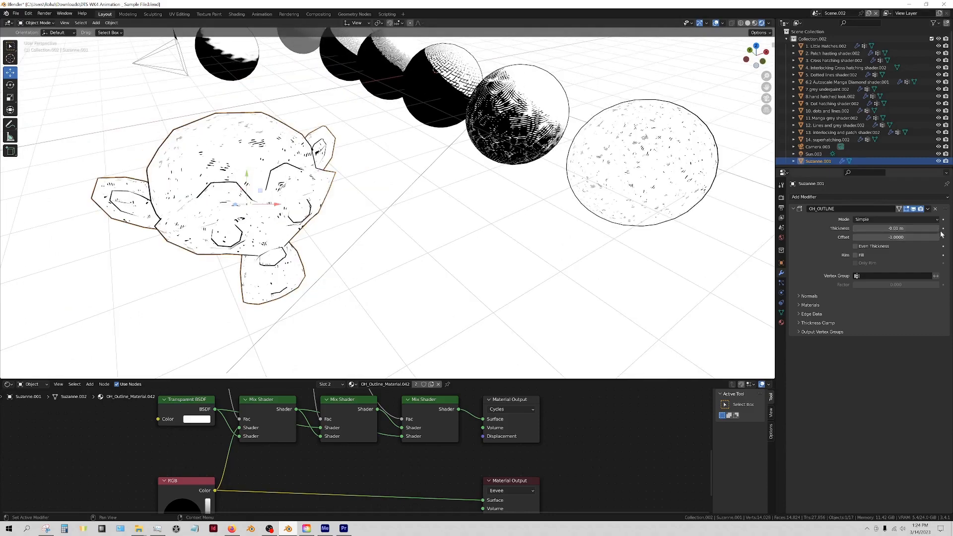
click(856, 229)
click(855, 229)
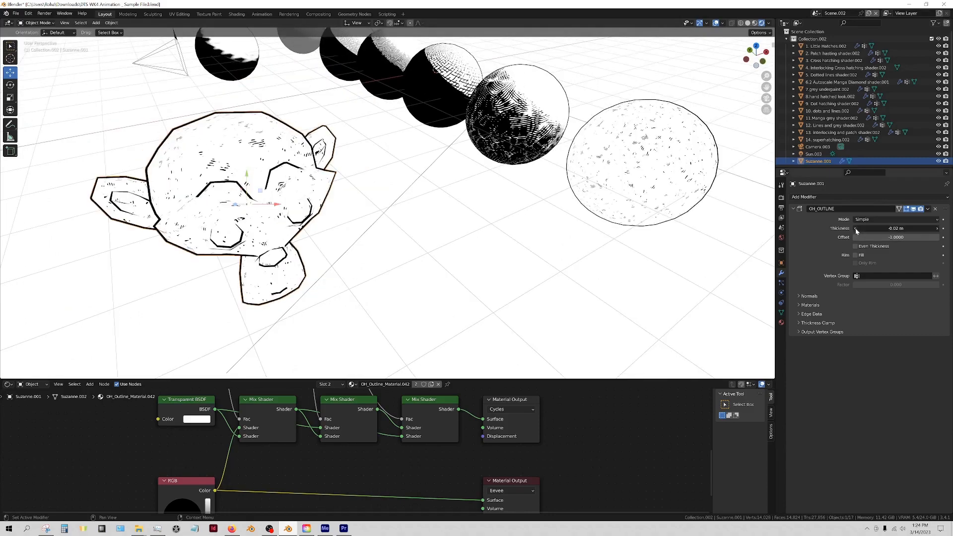
scroll(427, 239, down, 4)
middle_drag(427, 239, 450, 228)
scroll(539, 246, up, 5)
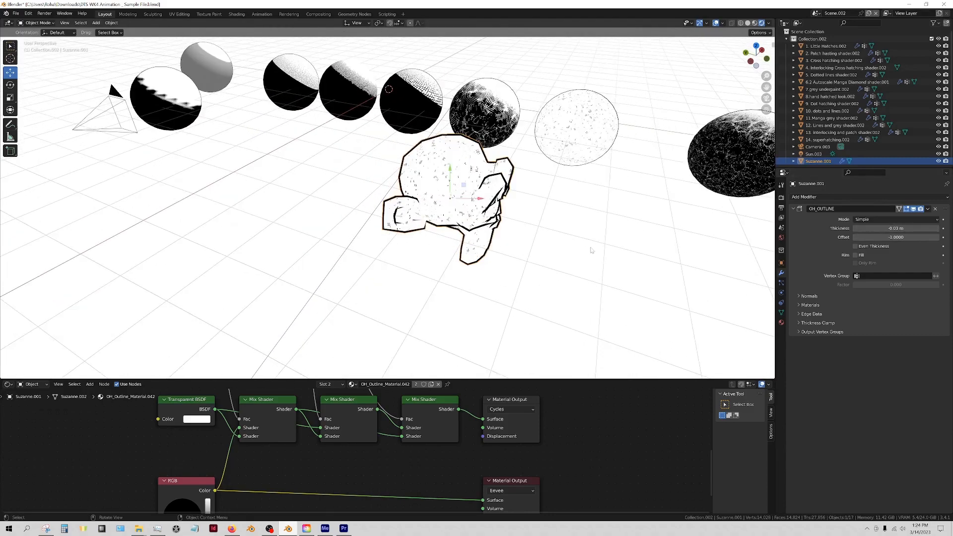
Reduce the monkey head's outline thickness to -0.01 m and deselect the head.
click(938, 229)
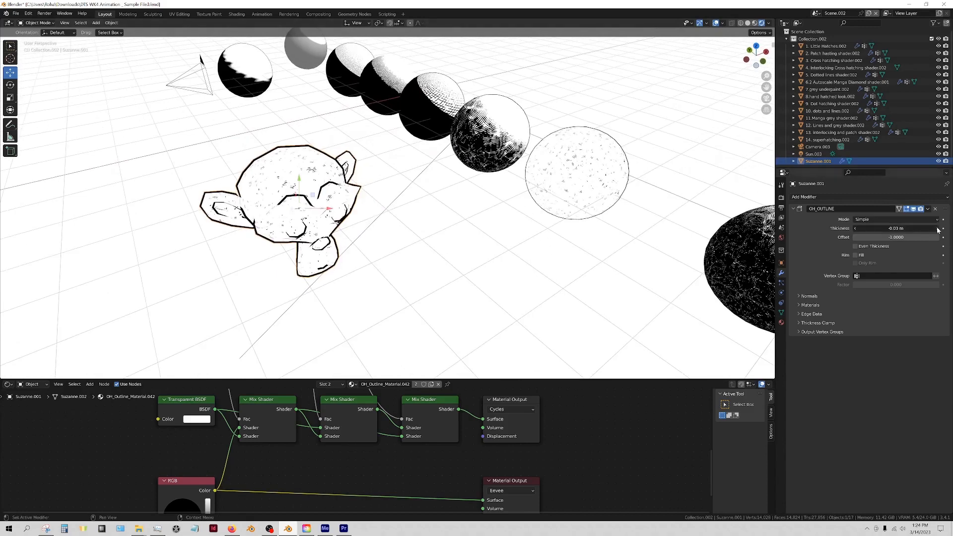
click(938, 229)
click(360, 233)
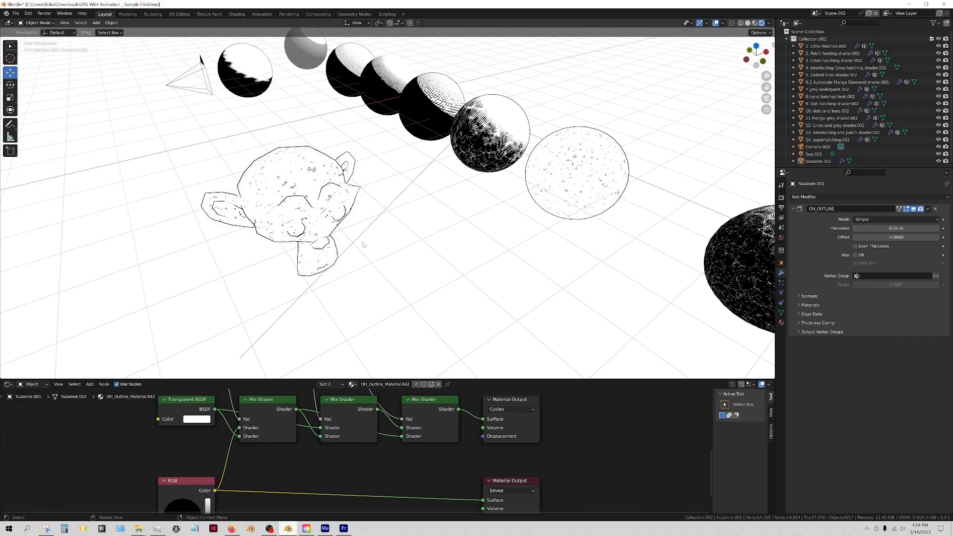
Examine the outlined monkey head and the row of shader spheres from several angles and distances.
scroll(363, 245, down, 5)
middle_drag(363, 244, 338, 194)
middle_drag(307, 223, 379, 232)
scroll(351, 250, up, 5)
shift+middle_drag(471, 220, 416, 240)
scroll(417, 240, up, 3)
scroll(516, 223, down, 4)
middle_drag(517, 223, 546, 217)
middle_drag(432, 199, 360, 206)
shift+middle_drag(422, 296, 412, 228)
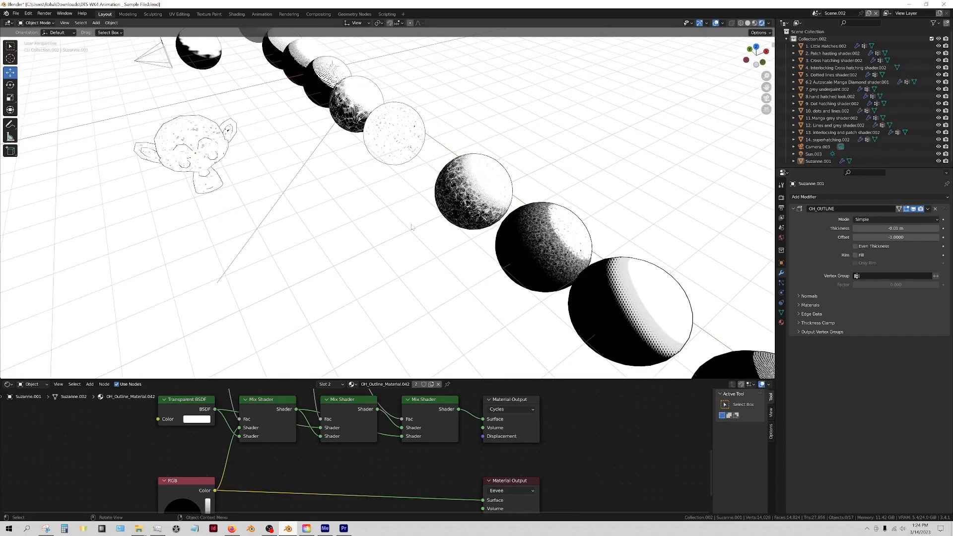
middle_drag(257, 201, 312, 201)
scroll(318, 203, down, 3)
scroll(656, 225, up, 4)
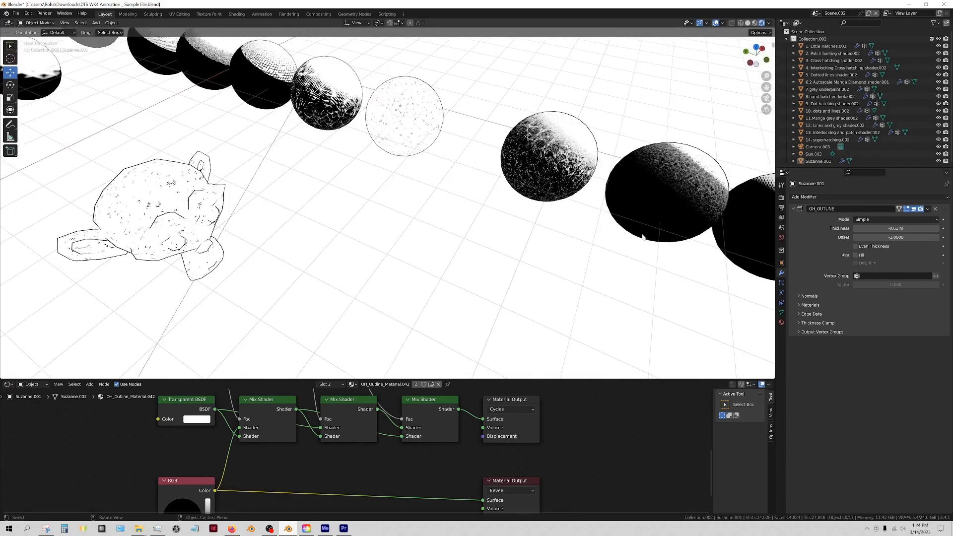